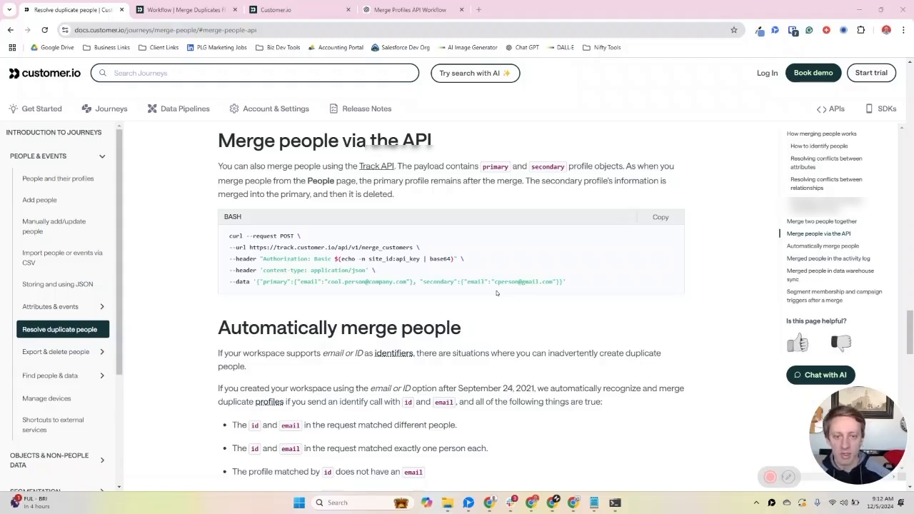
Step: Open the request of the Duplicate call webhook in the Merge Duplicates Flow workflow for editing
left_click(187, 9)
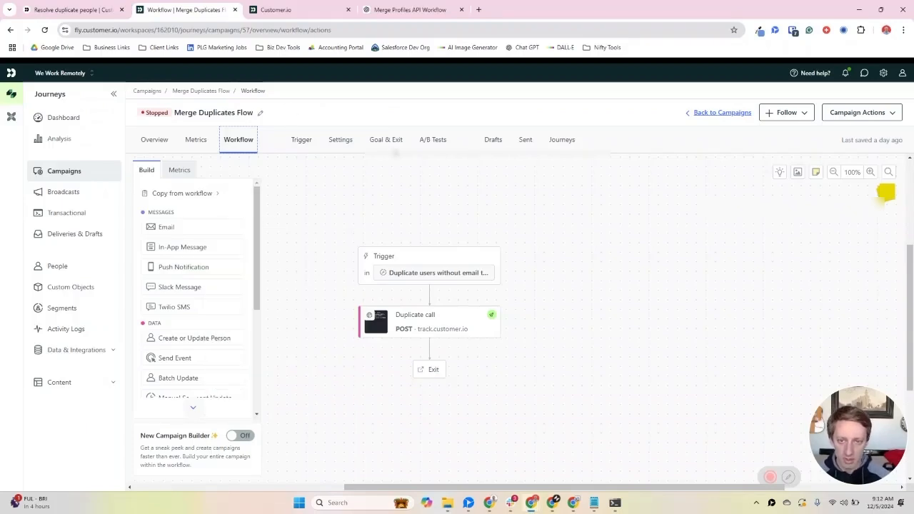
left_click(29, 4)
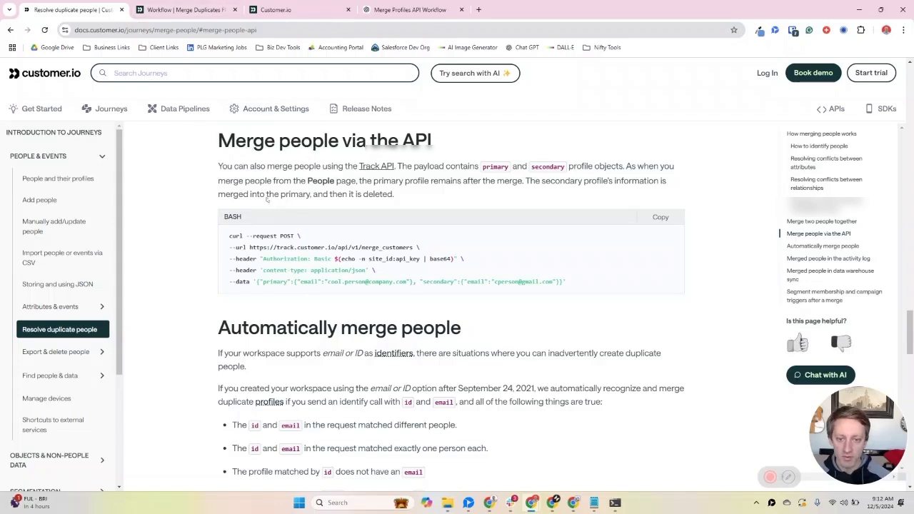
left_click(154, 10)
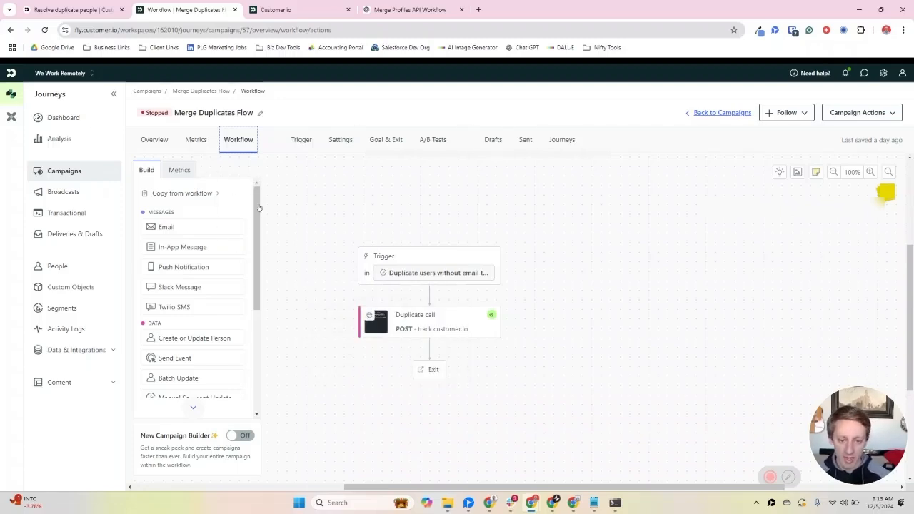
scroll(262, 220, "down", 2)
scroll(136, 183, "up", 2)
scroll(137, 186, "down", 2)
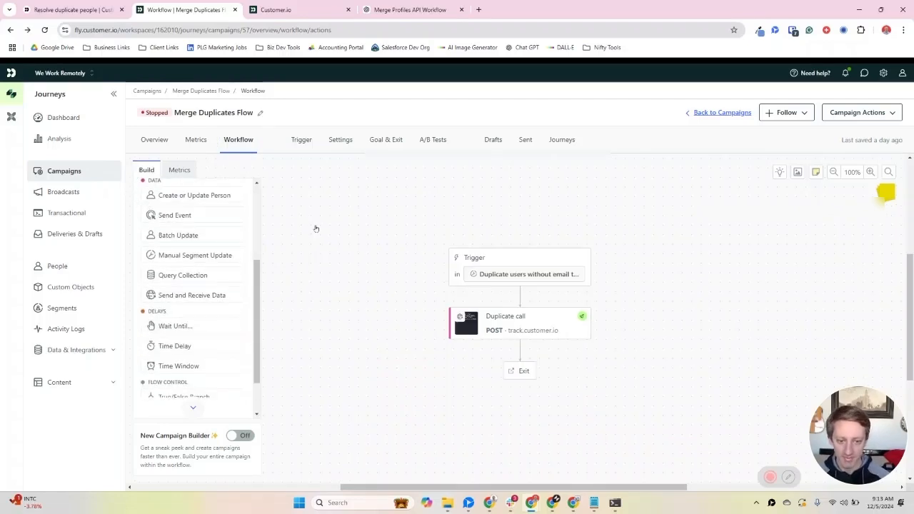
left_click(485, 326)
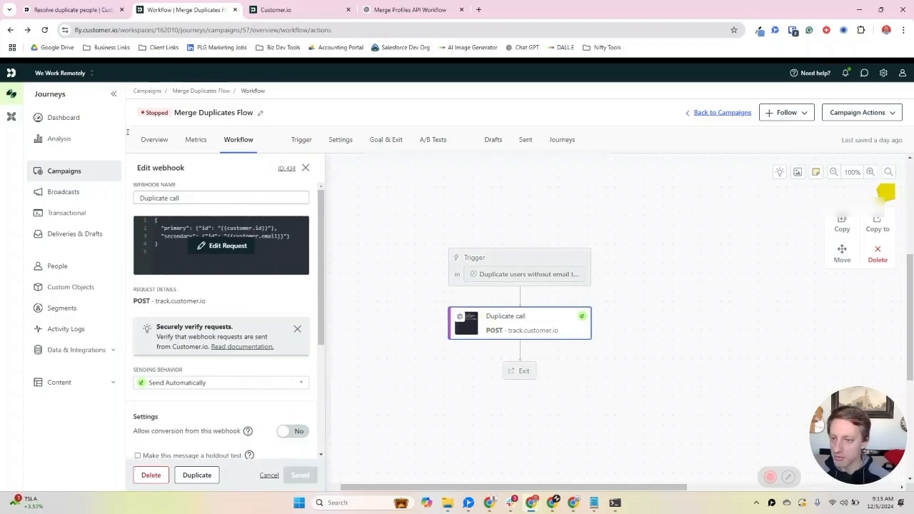
left_click(221, 246)
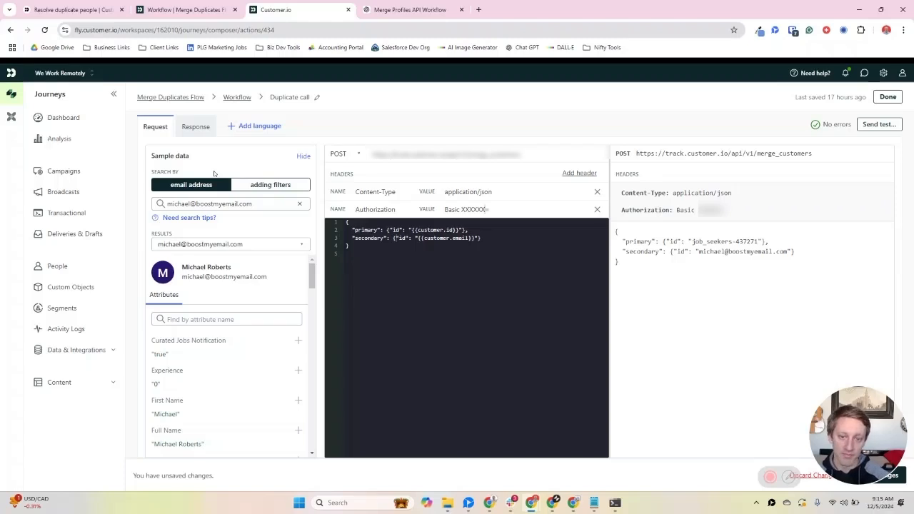
Step: Examine the primary and secondary profile identifiers in the webhook's JSON request body
left_click(399, 237)
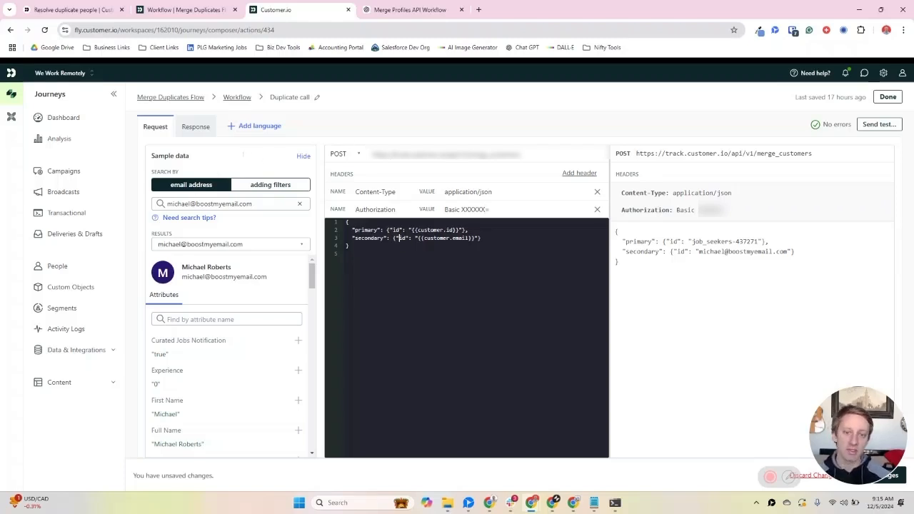
left_click_drag(355, 230, 404, 230)
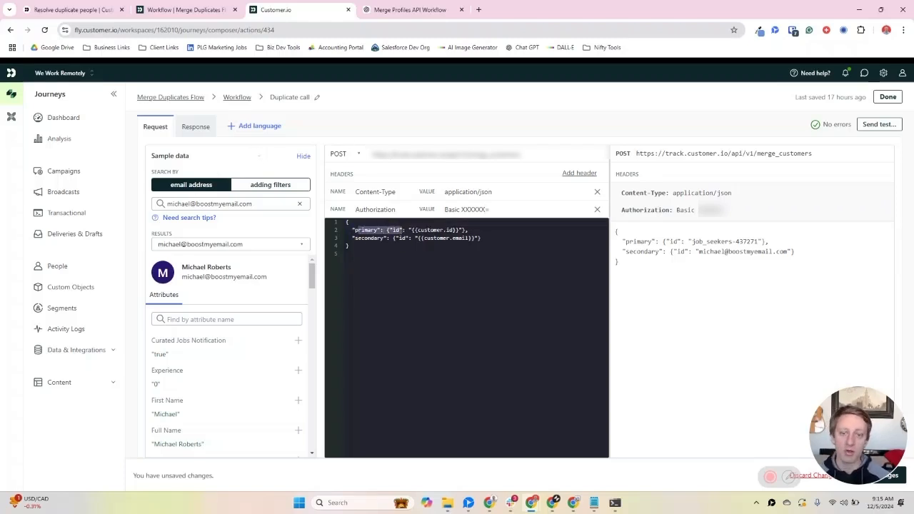
left_click_drag(373, 238, 415, 238)
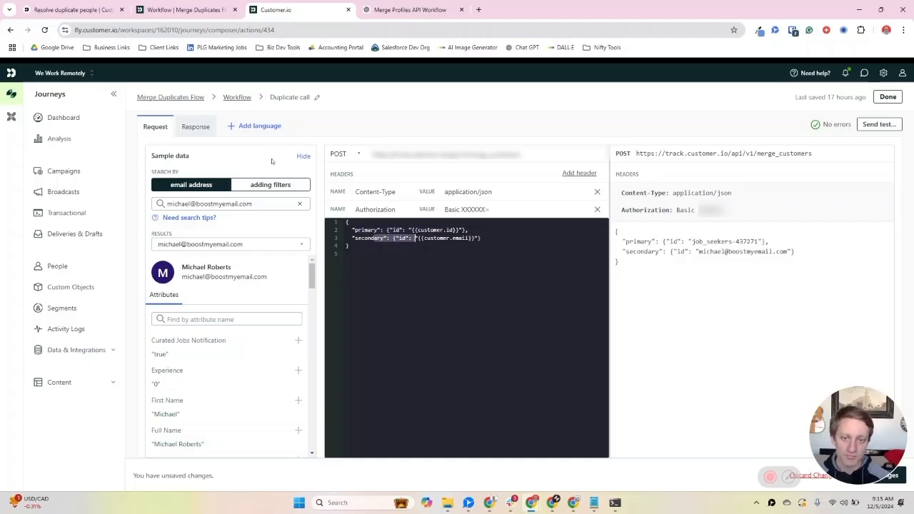
left_click(368, 239)
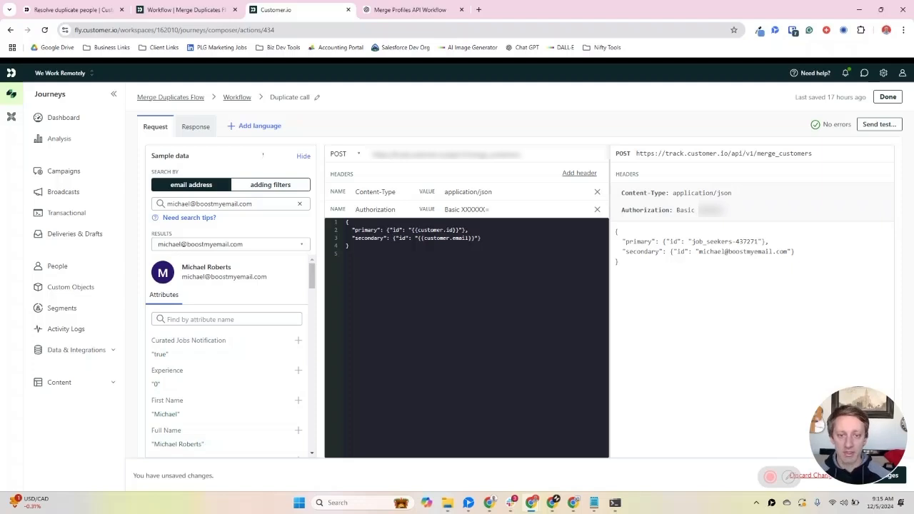
double_click(395, 230)
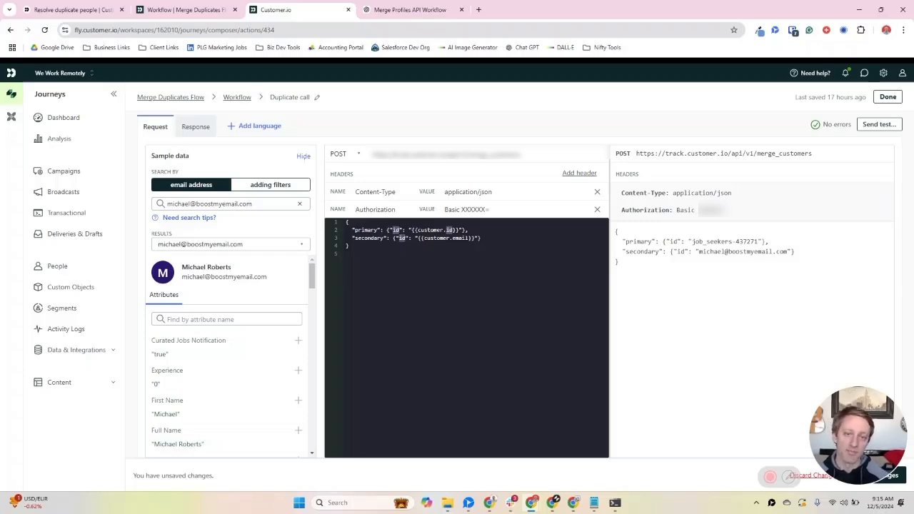
Step: Compare the webhook request with the curl example in the Merge people via the API documentation, including its site_id:api_key part
left_click(71, 13)
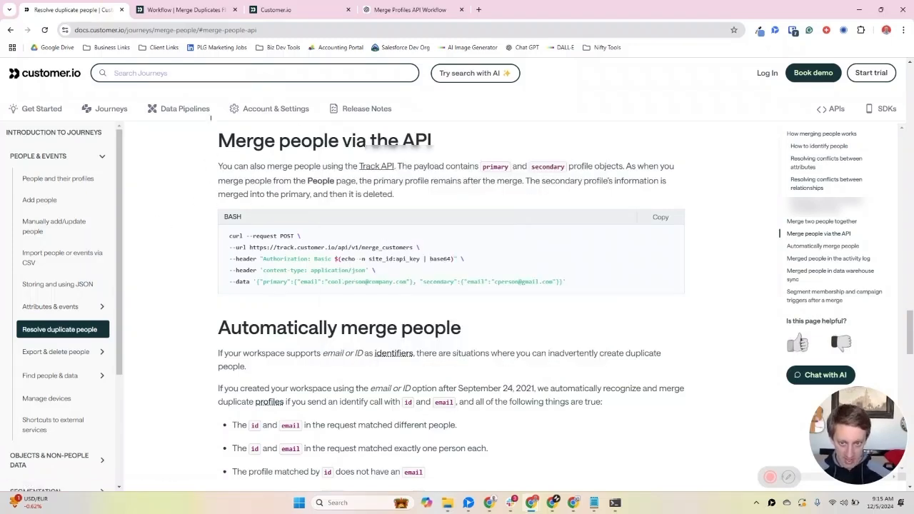
left_click(275, 9)
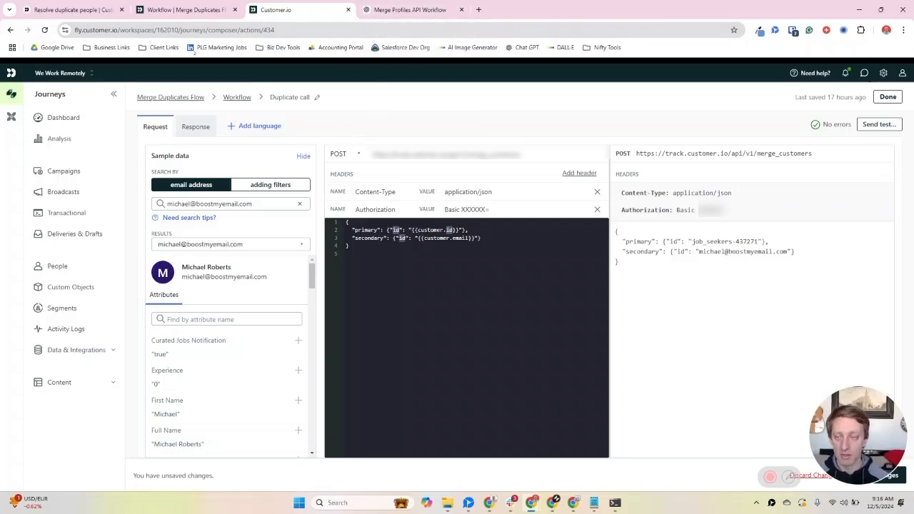
left_click(68, 10)
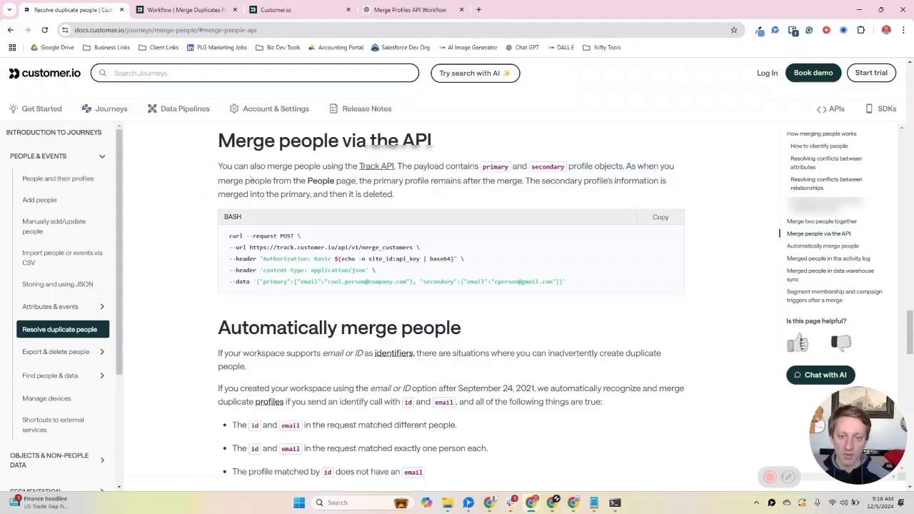
left_click_drag(368, 259, 421, 259)
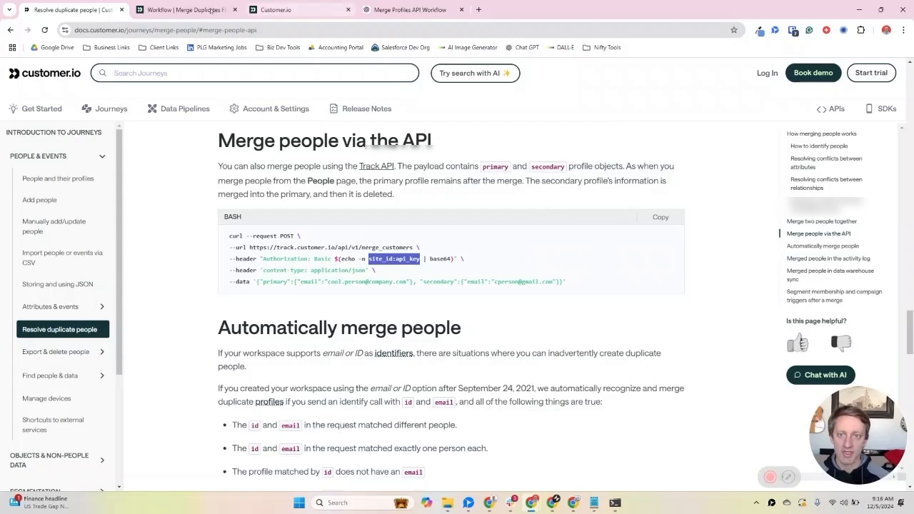
Step: Duplicate the webhook editor's browser tab and open the workspace's API and webhook credentials in the copy
left_click(318, 10)
right_click(321, 10)
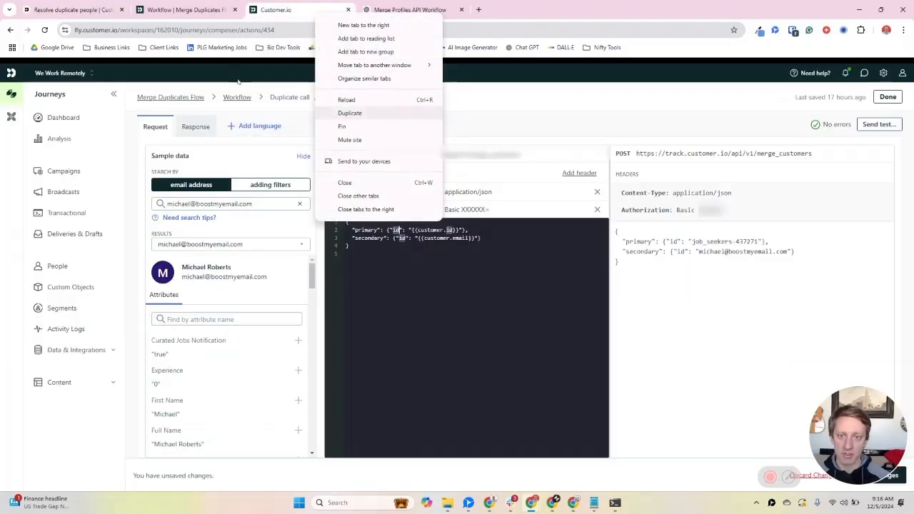
left_click(350, 112)
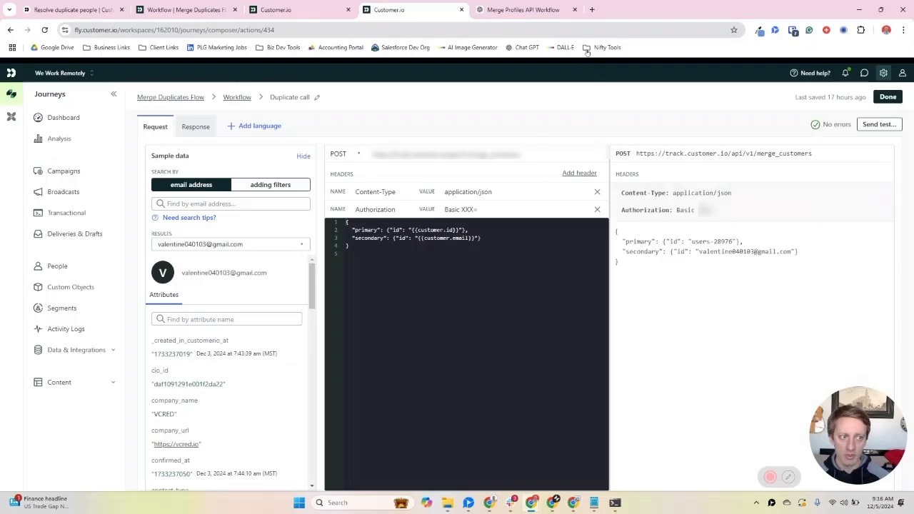
left_click(884, 73)
left_click(843, 125)
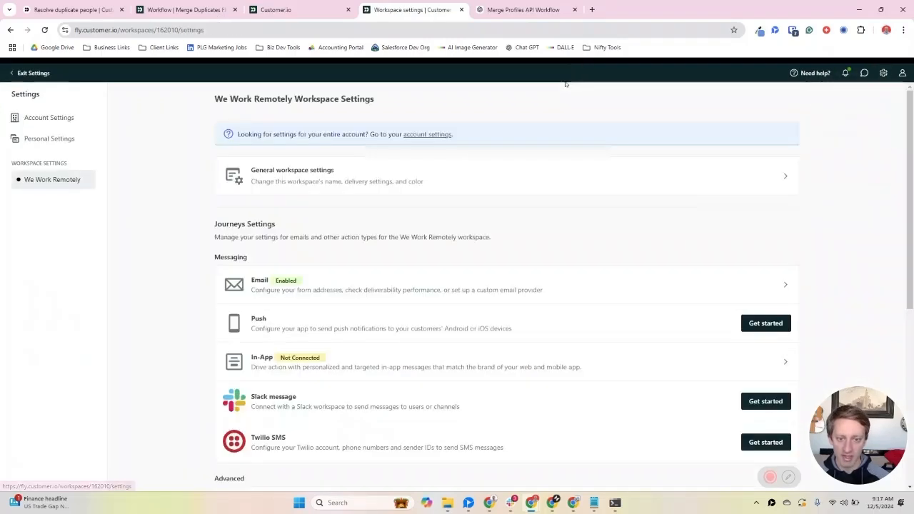
scroll(337, 178, "down", 4)
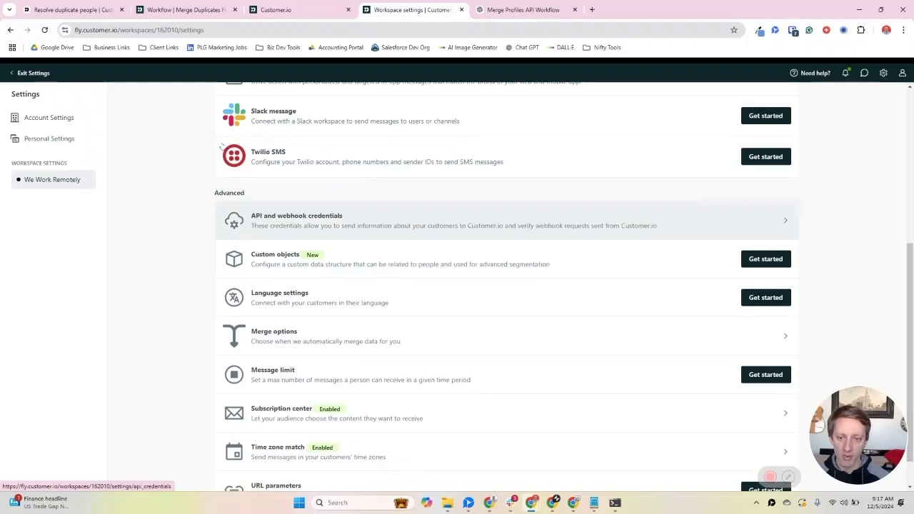
left_click(333, 215)
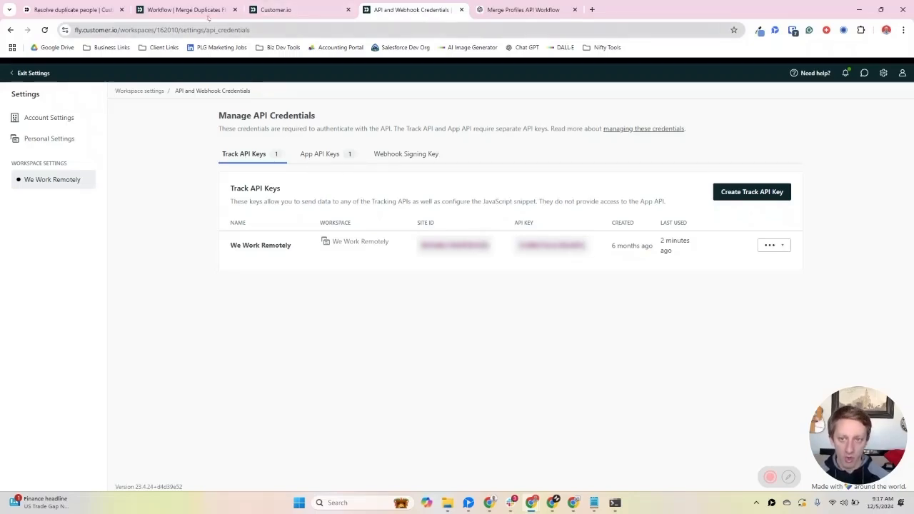
Step: Compare the webhook's Authorization header value with the documentation's Basic header, checking the site_id:api_key and base64 parts
left_click(68, 10)
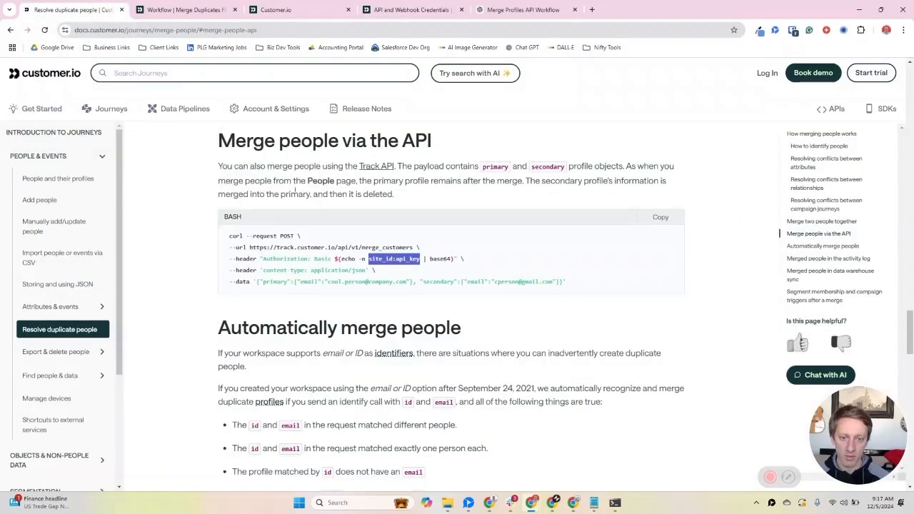
left_click(265, 174)
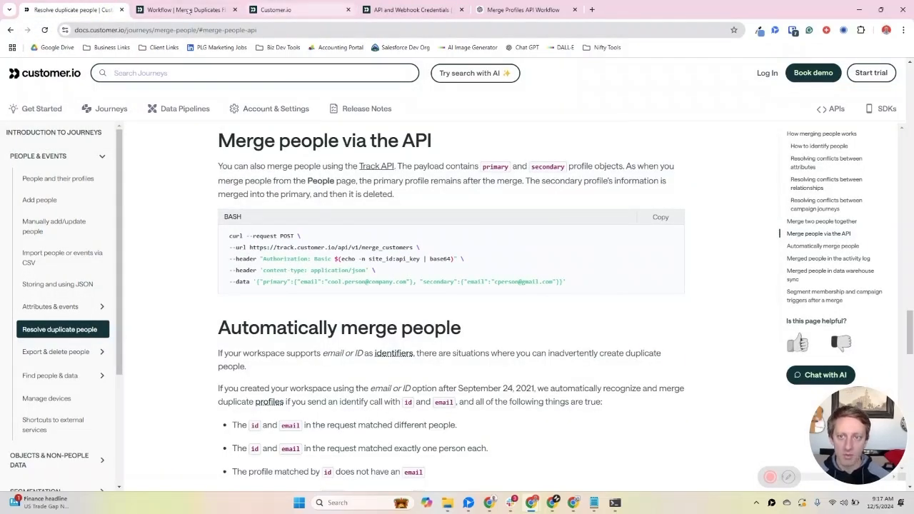
left_click(277, 9)
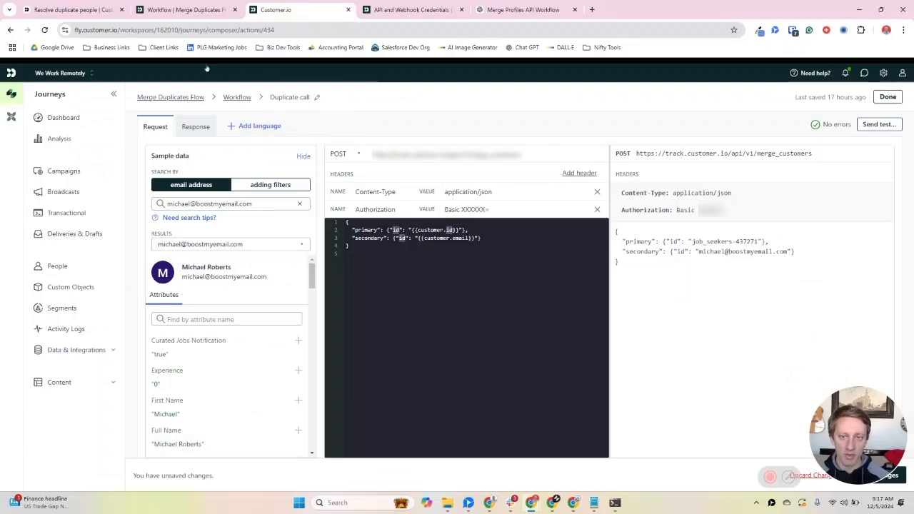
left_click(47, 8)
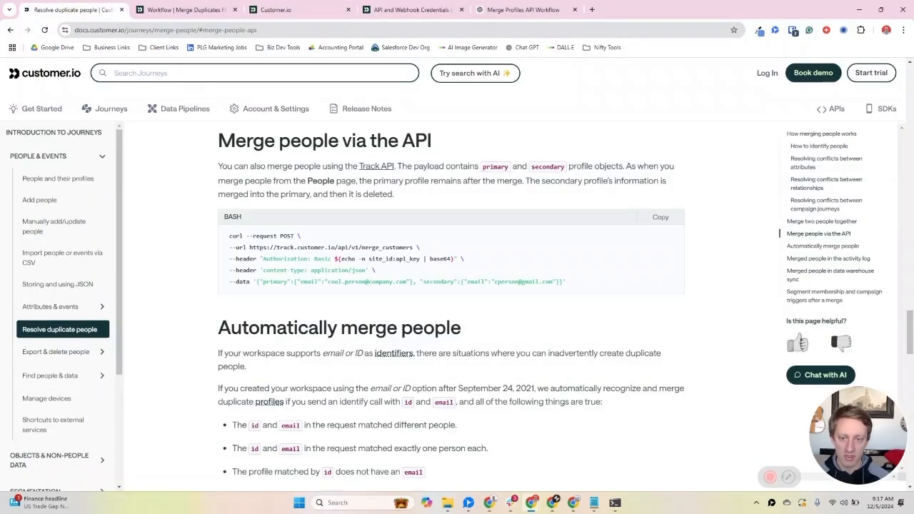
left_click(273, 9)
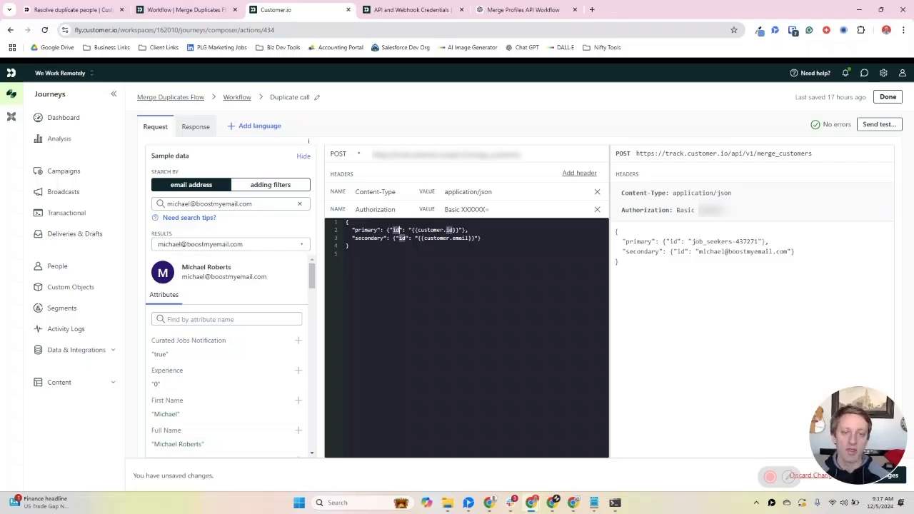
left_click_drag(462, 210, 491, 209)
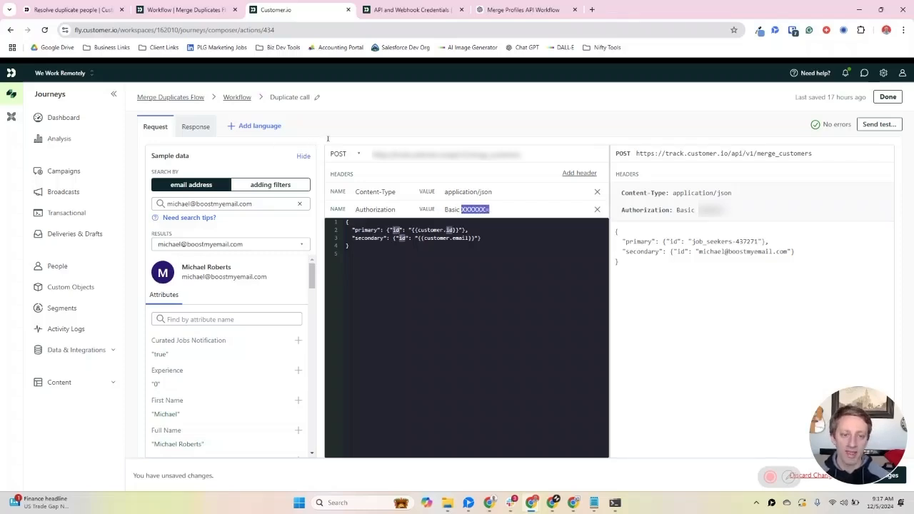
left_click(72, 9)
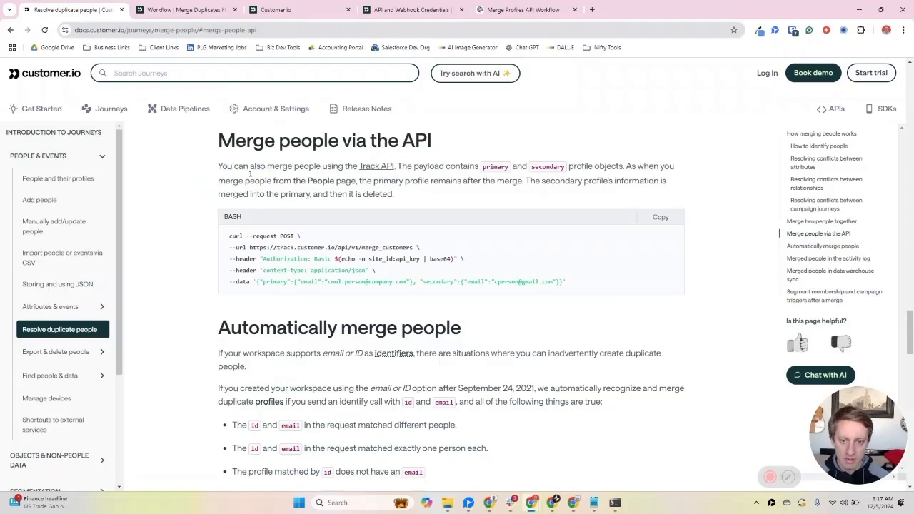
left_click_drag(369, 259, 420, 259)
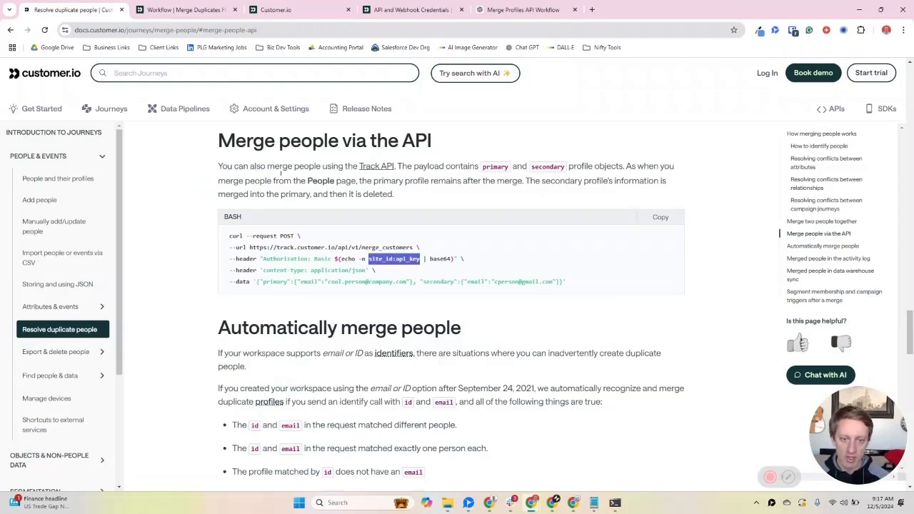
left_click(435, 259)
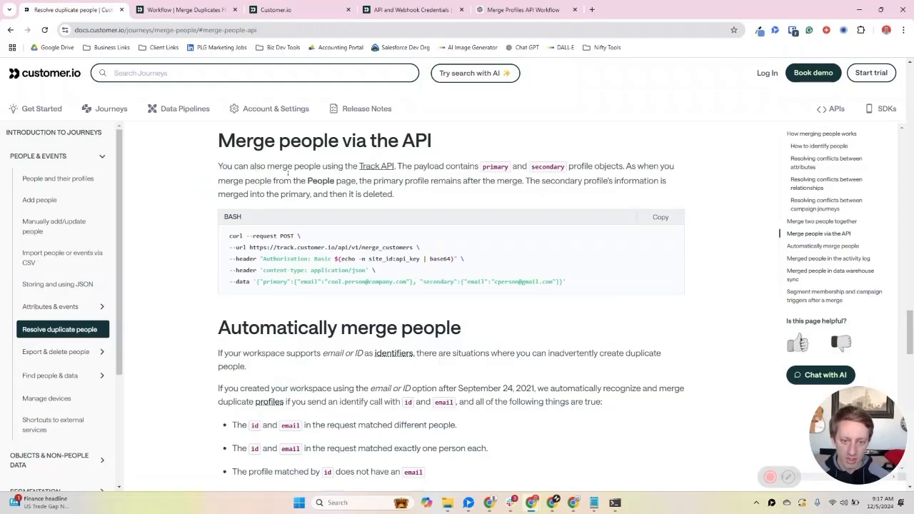
double_click(440, 259)
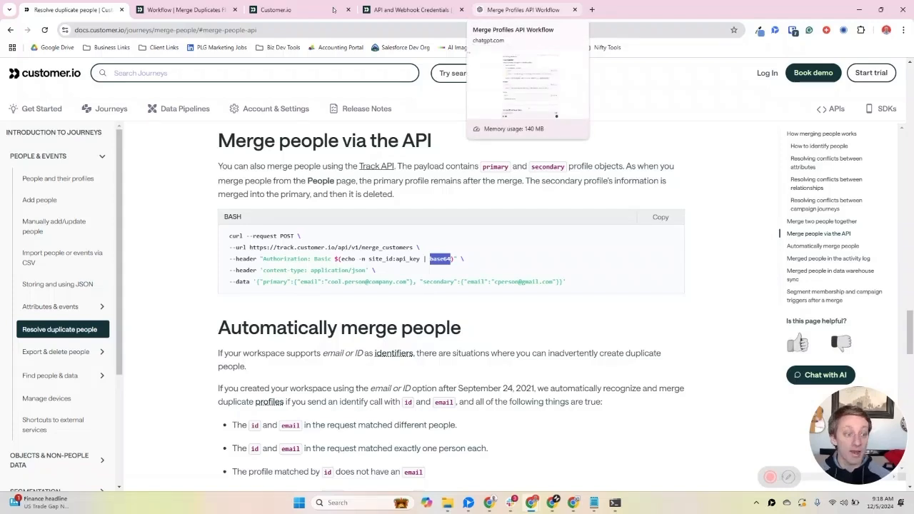
Step: Review ChatGPT's PowerShell command for Base64-encoding site_id:api_key and bring up the Windows PowerShell window briefly
left_click(524, 9)
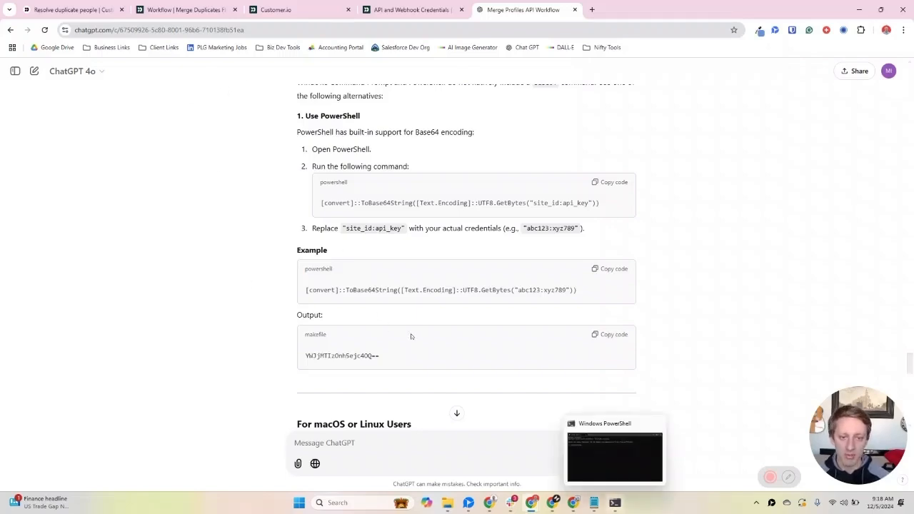
left_click(615, 503)
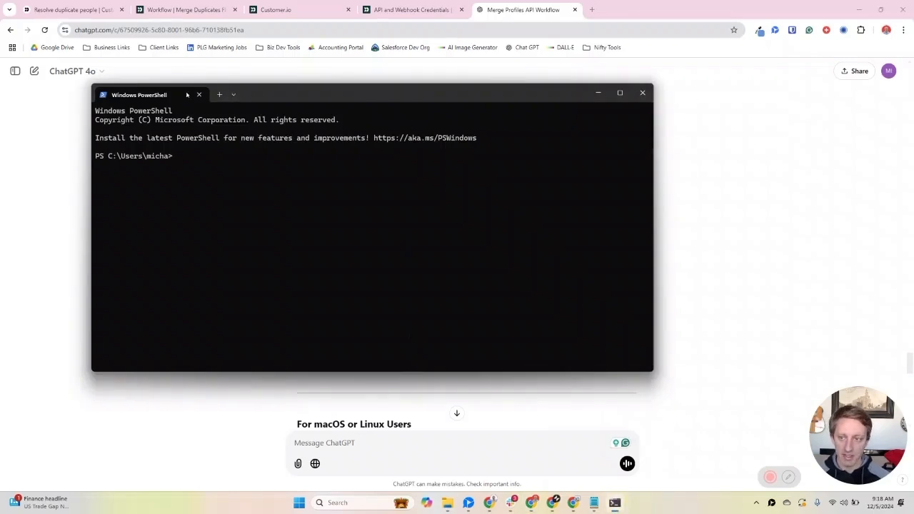
key("alt+Tab")
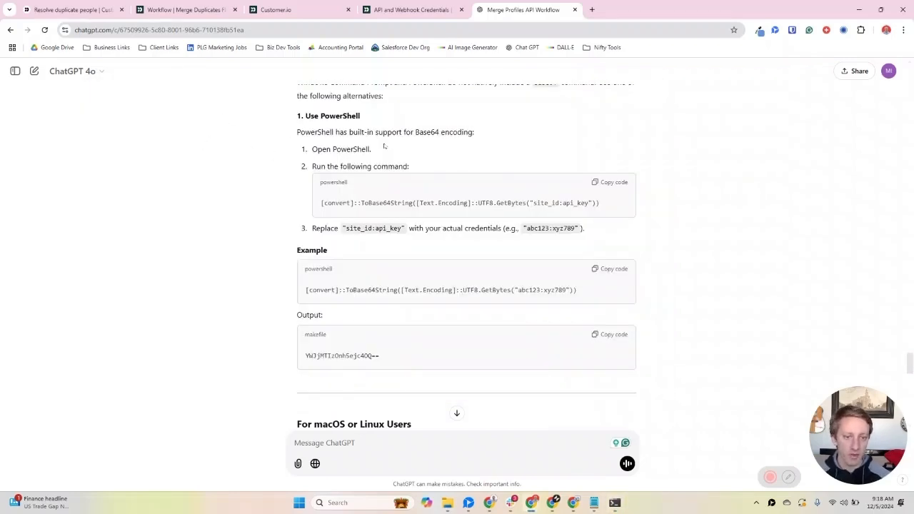
left_click_drag(531, 204, 581, 203)
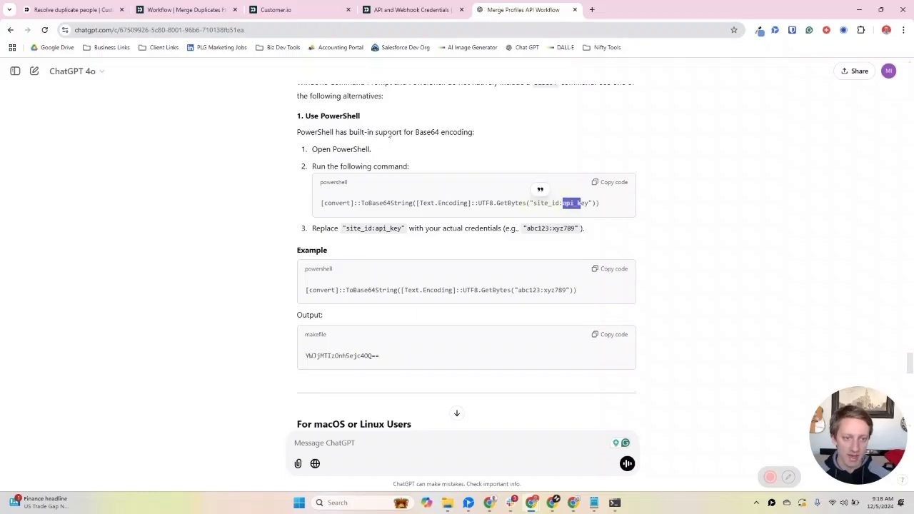
left_click(219, 196)
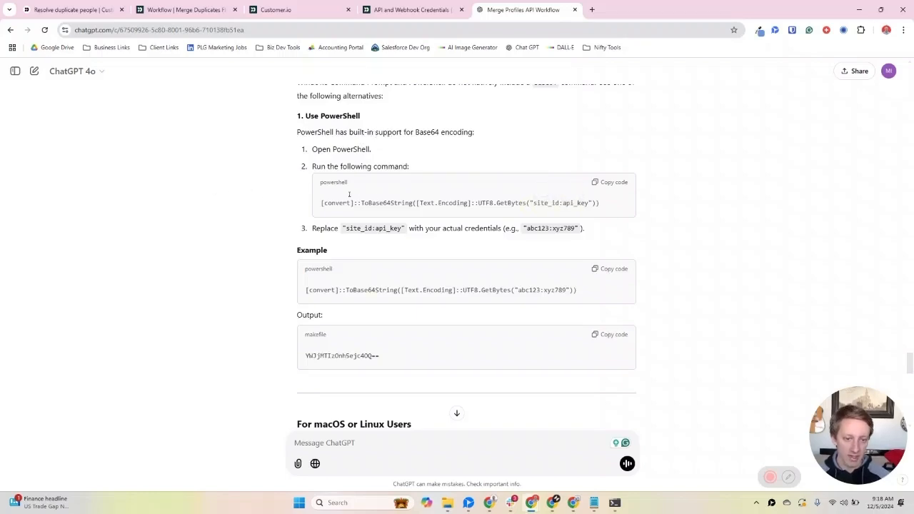
Step: Copy ChatGPT's example Base64 encoding command with the placeholder credentials and run it in Windows PowerShell
left_click_drag(518, 291, 566, 290)
left_click(244, 203)
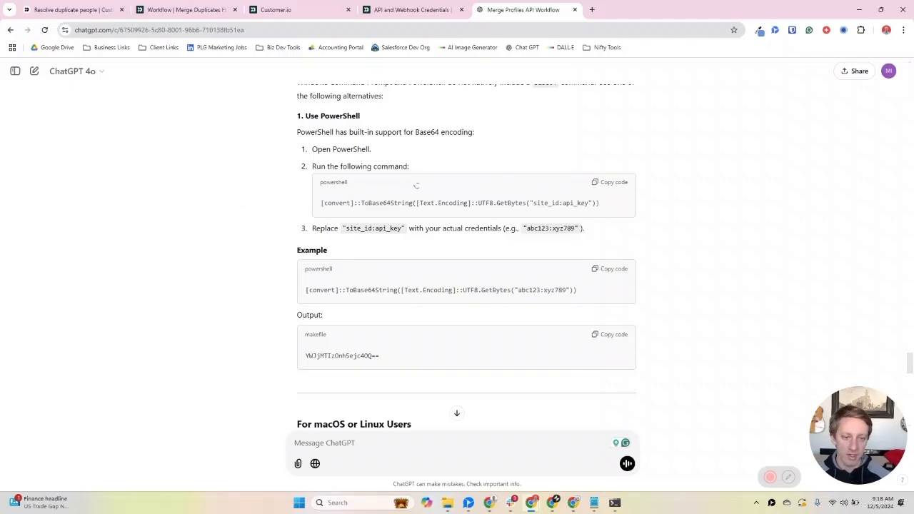
left_click(618, 269)
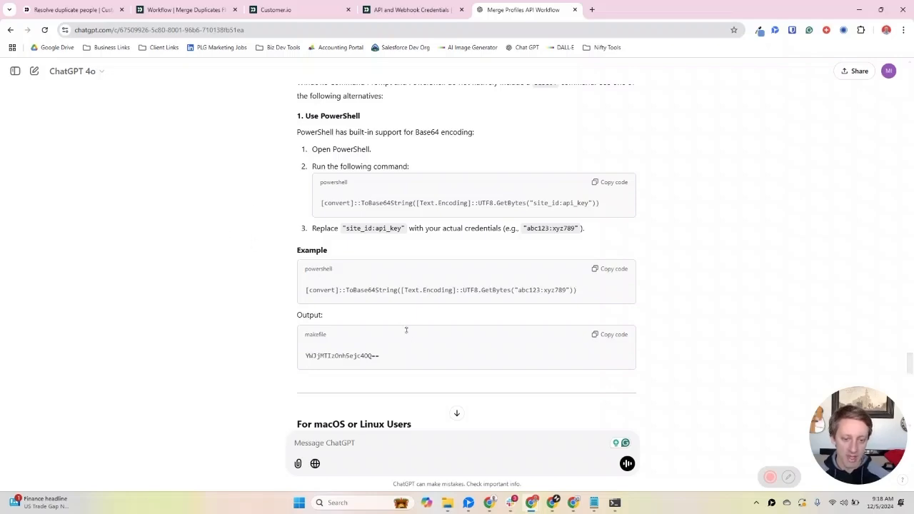
left_click(615, 503)
key("ctrl+v")
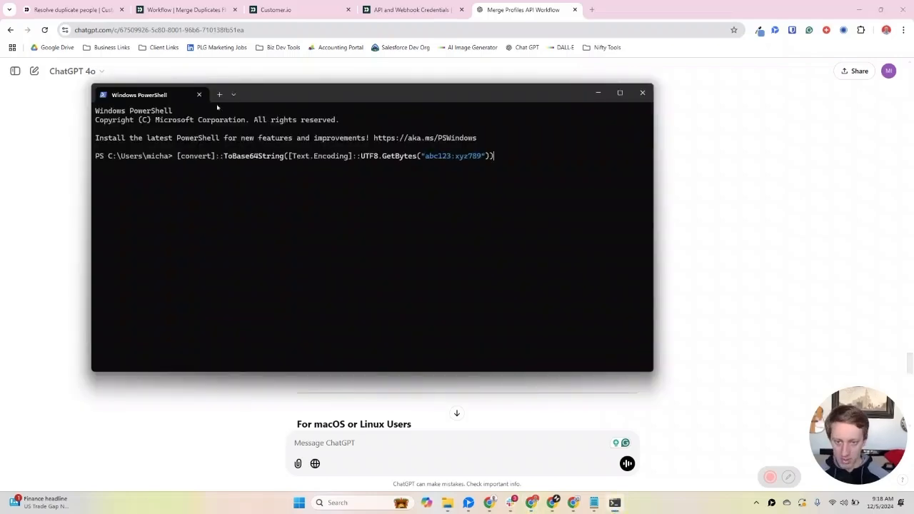
key("Return")
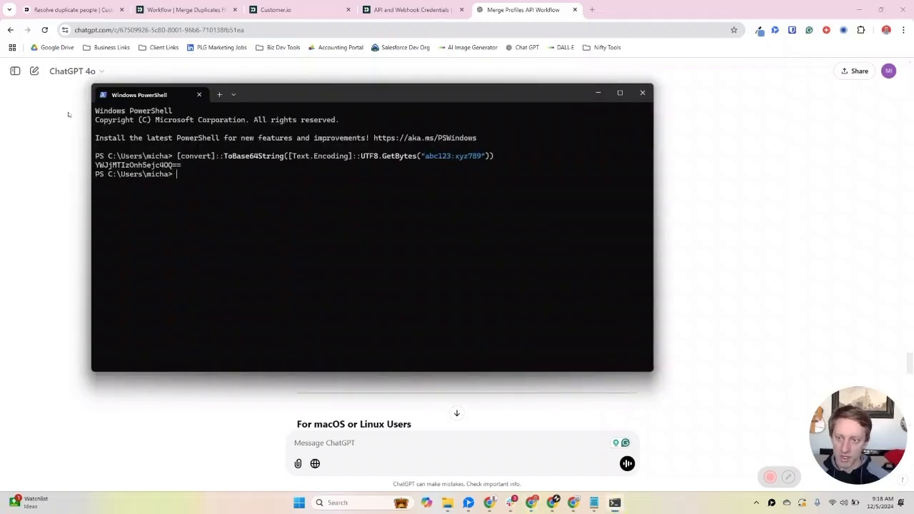
Step: Compare the PowerShell output with the example output in ChatGPT, ending in the PowerShell window
left_click(771, 362)
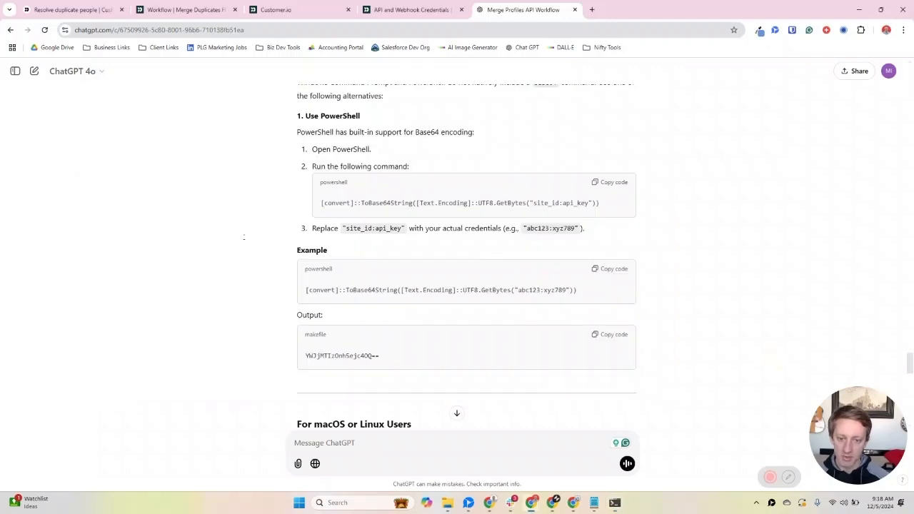
key("alt+Tab")
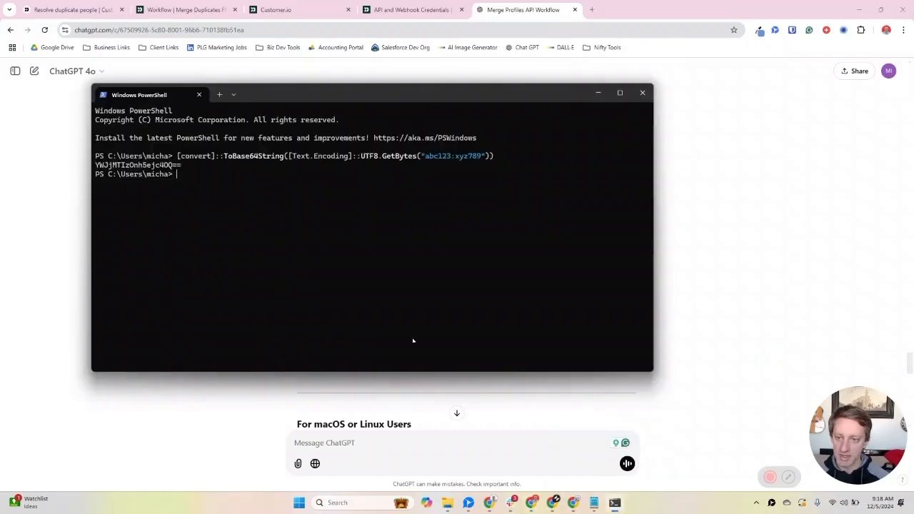
key("alt+Tab")
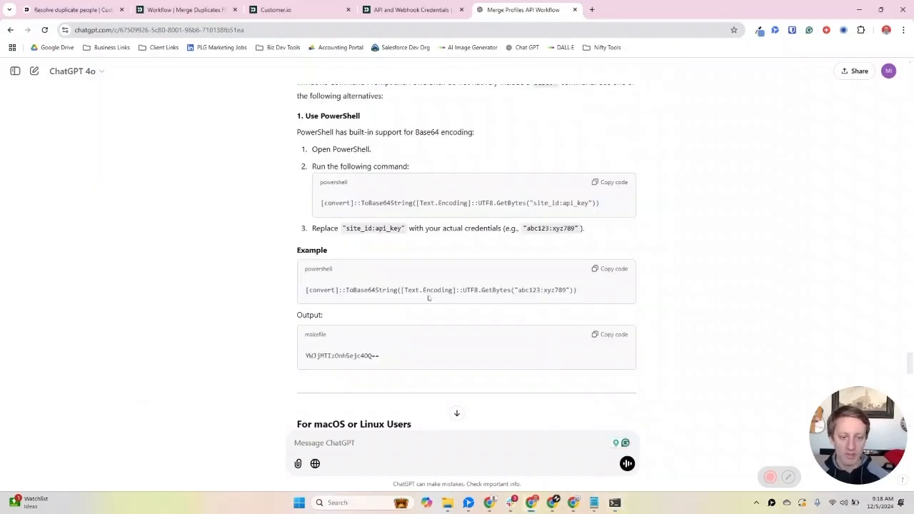
key("alt+Tab")
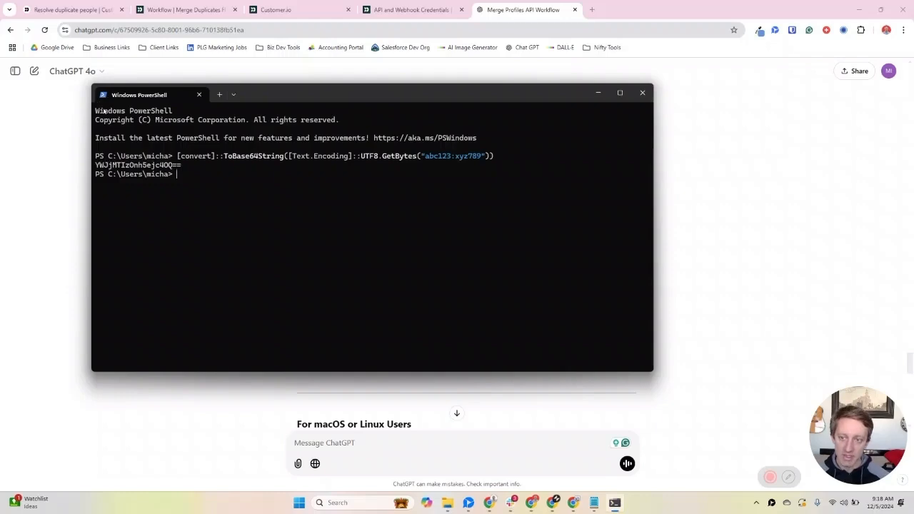
Step: Copy the Base64 string from PowerShell and paste it after Basic in the webhook's Authorization header value
double_click(150, 165)
left_click_drag(183, 165, 96, 165)
key("ctrl+c")
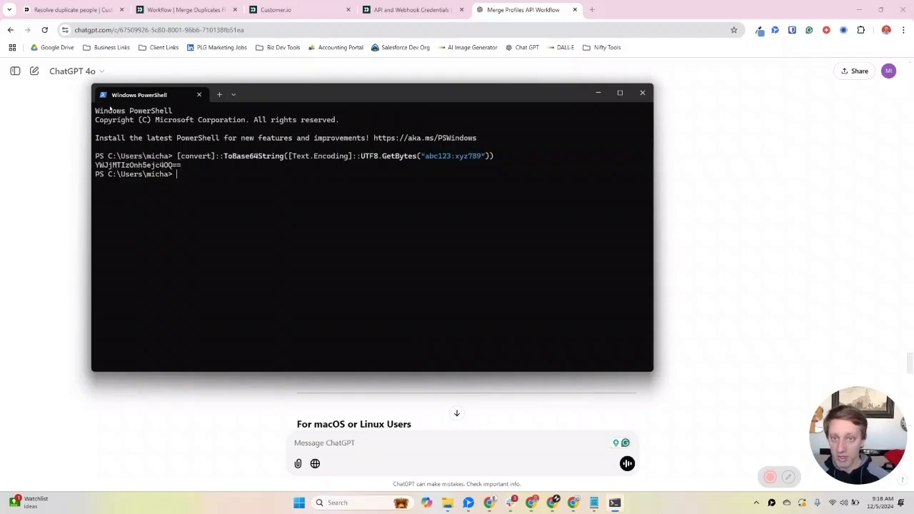
left_click(276, 10)
key("ctrl+v")
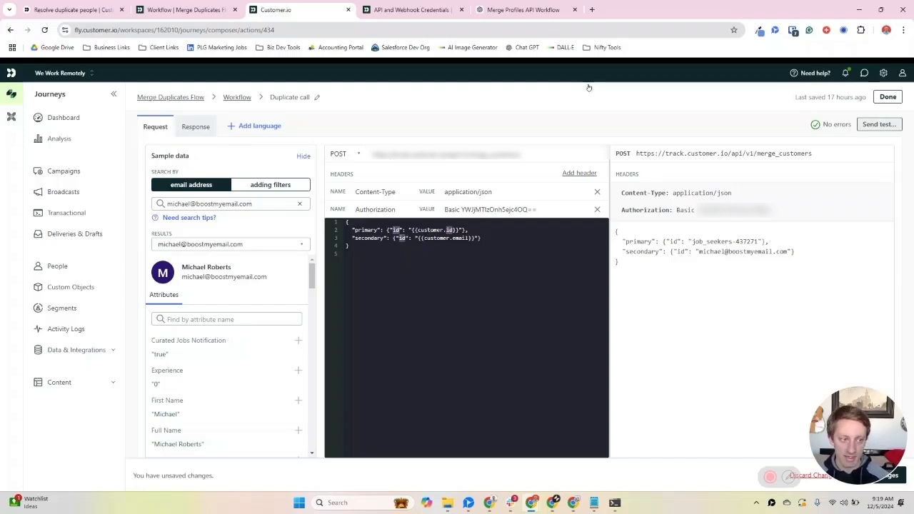
Step: Send a real test request from the webhook to track.customer.io, check the response status and close the test results
left_click(879, 124)
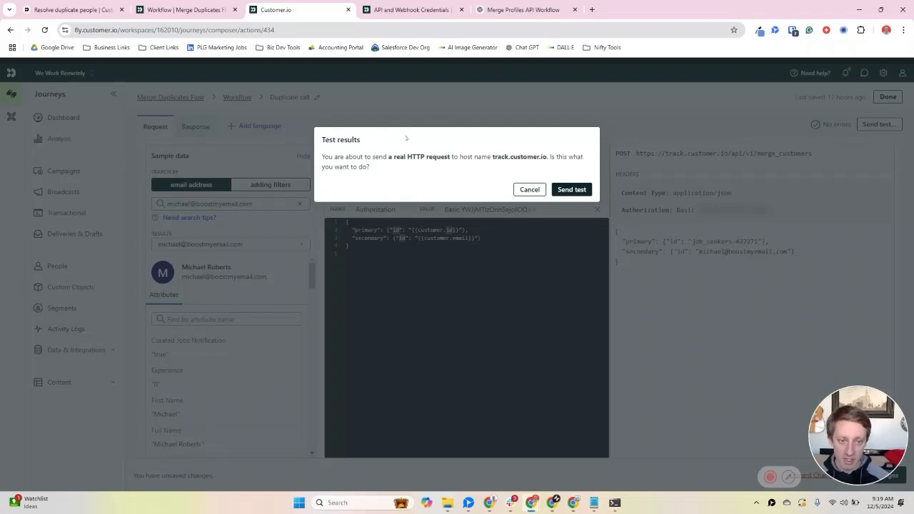
key("Return")
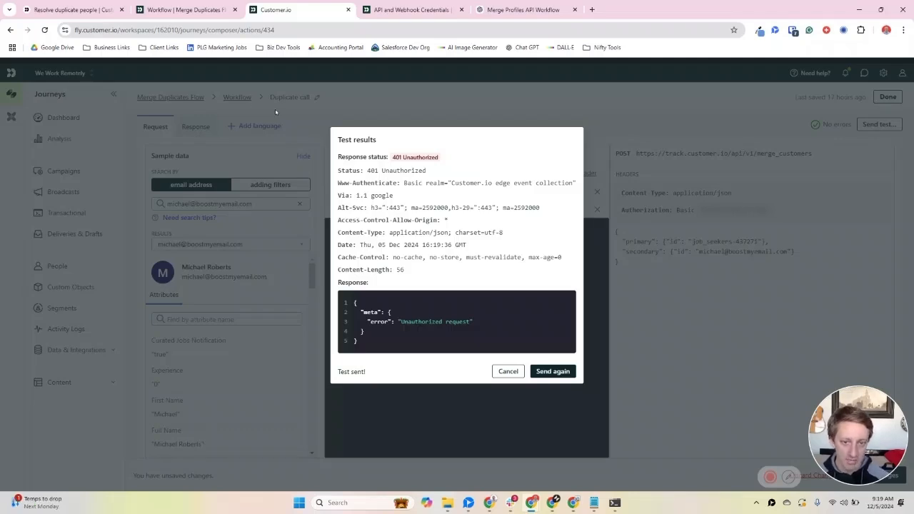
left_click_drag(393, 156, 438, 157)
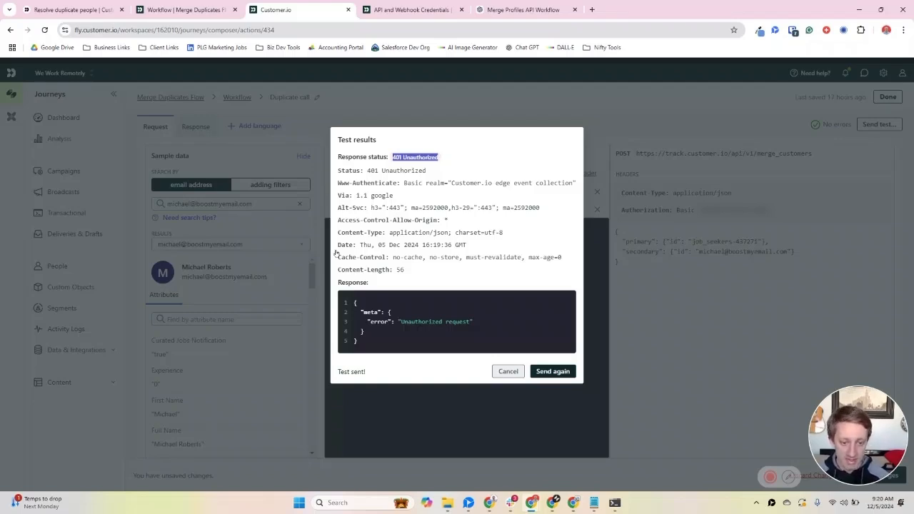
left_click(508, 371)
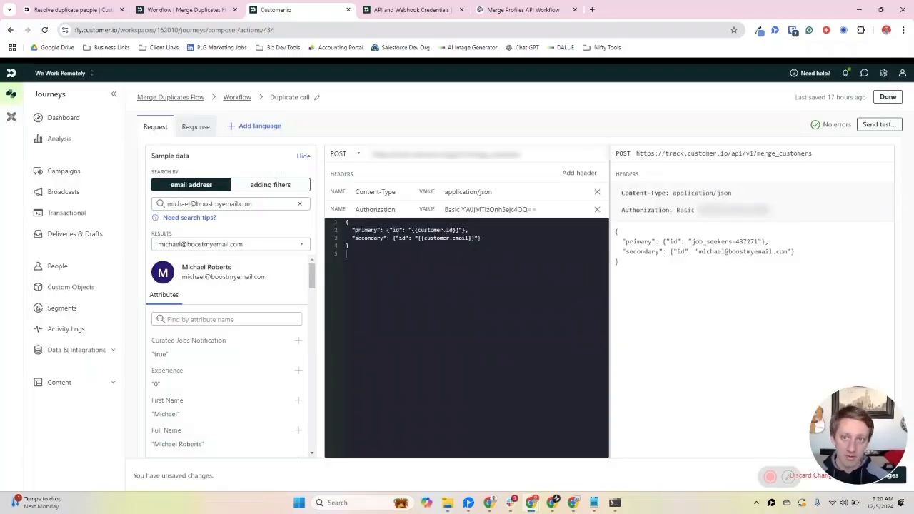
Step: Review the Merge Duplicates Flow workflow, and return to the webhook editor to examine the primary and secondary id lines in the request body
left_click(146, 9)
left_click(335, 178)
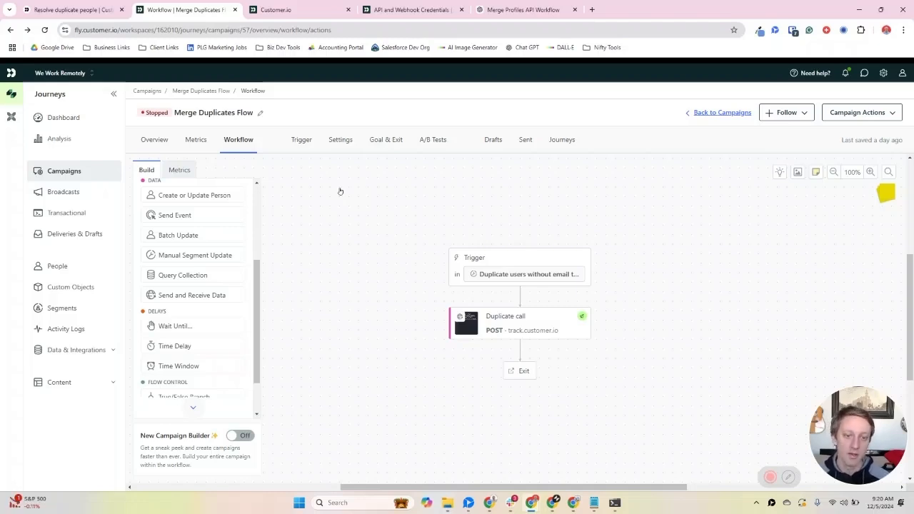
left_click(493, 321)
left_click(286, 10)
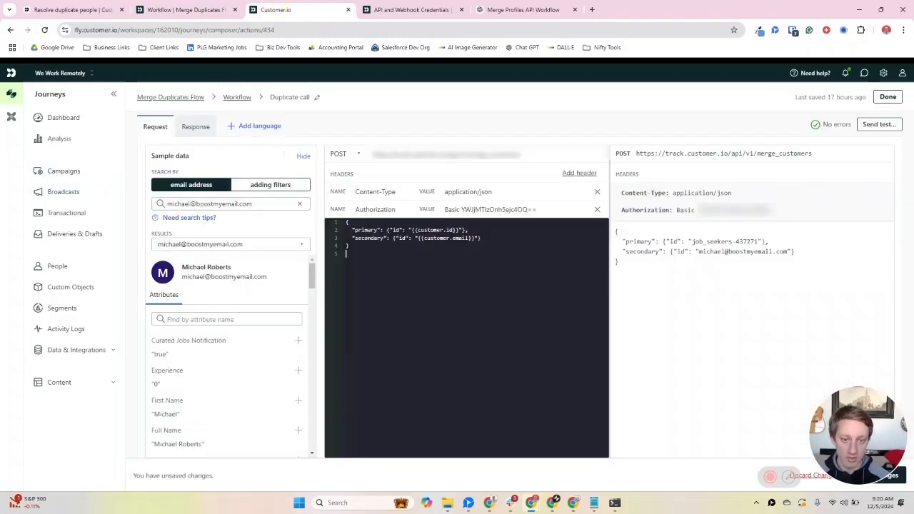
left_click(422, 230)
left_click(433, 238)
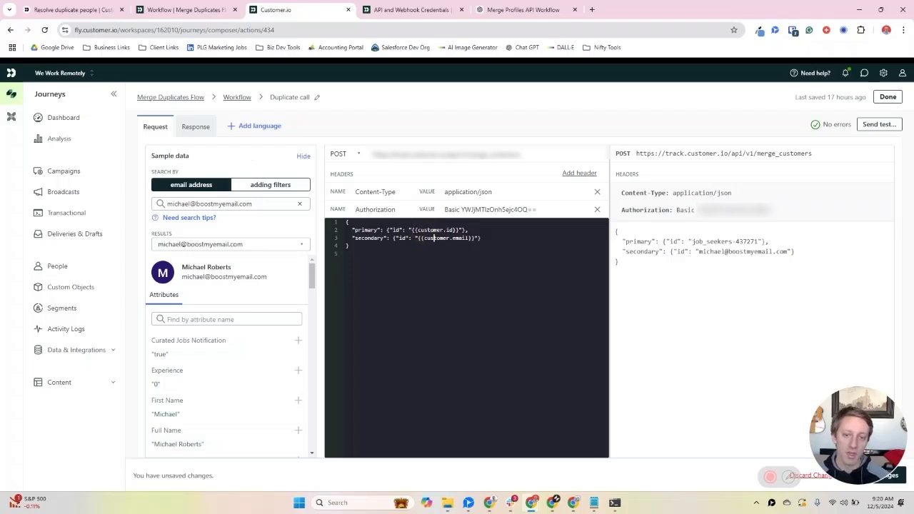